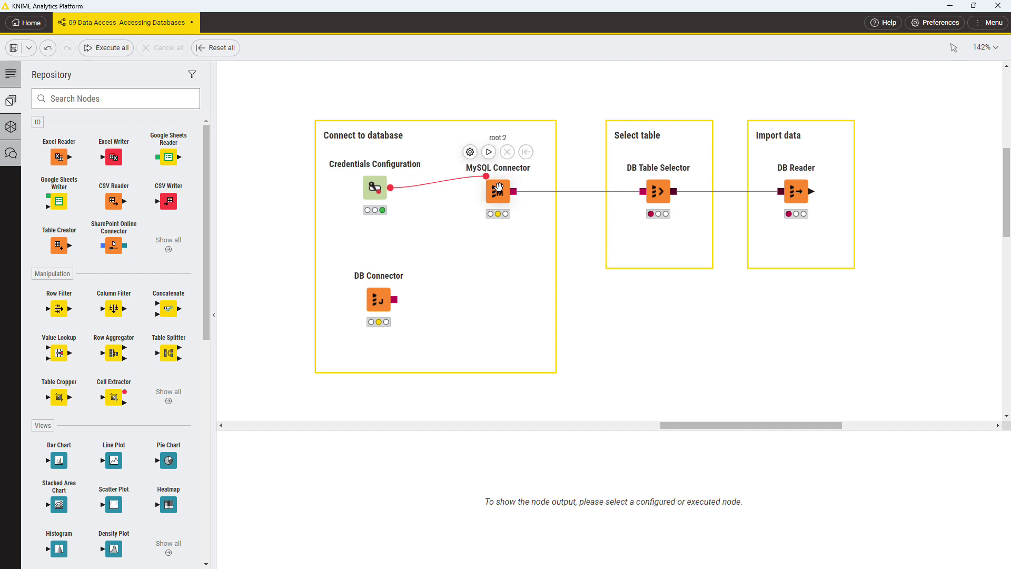
# Step: Switch the MySQL Connector's authentication to Credentials using the 'credentials' entry instead of username and password
pyautogui.doubleClick(498, 188)
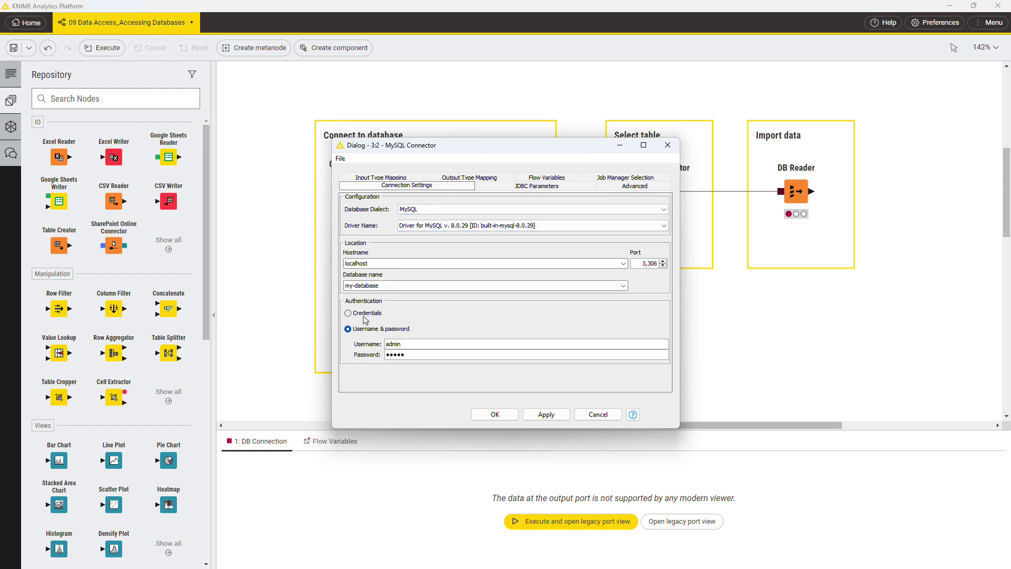
pyautogui.click(365, 315)
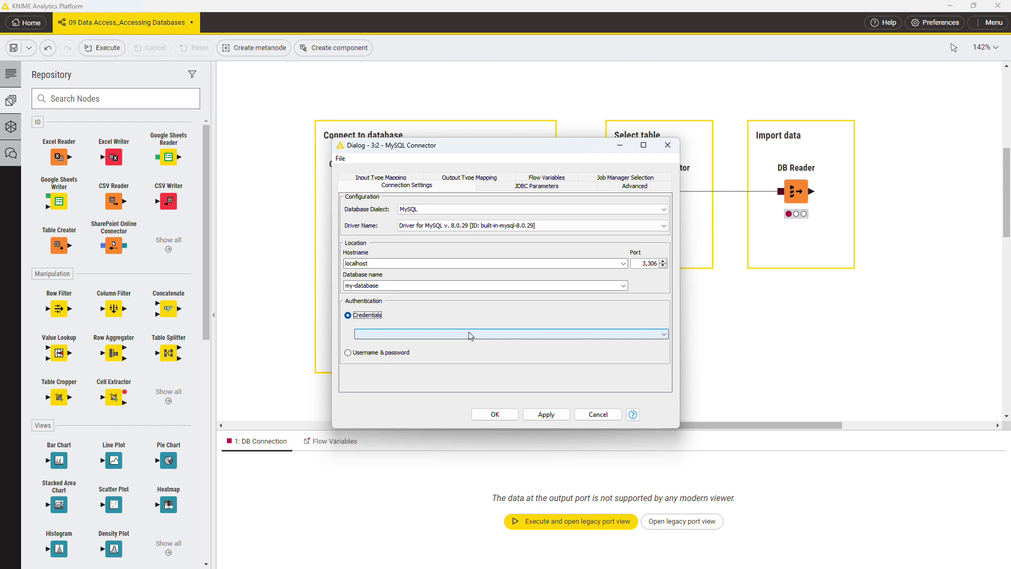
pyautogui.click(470, 335)
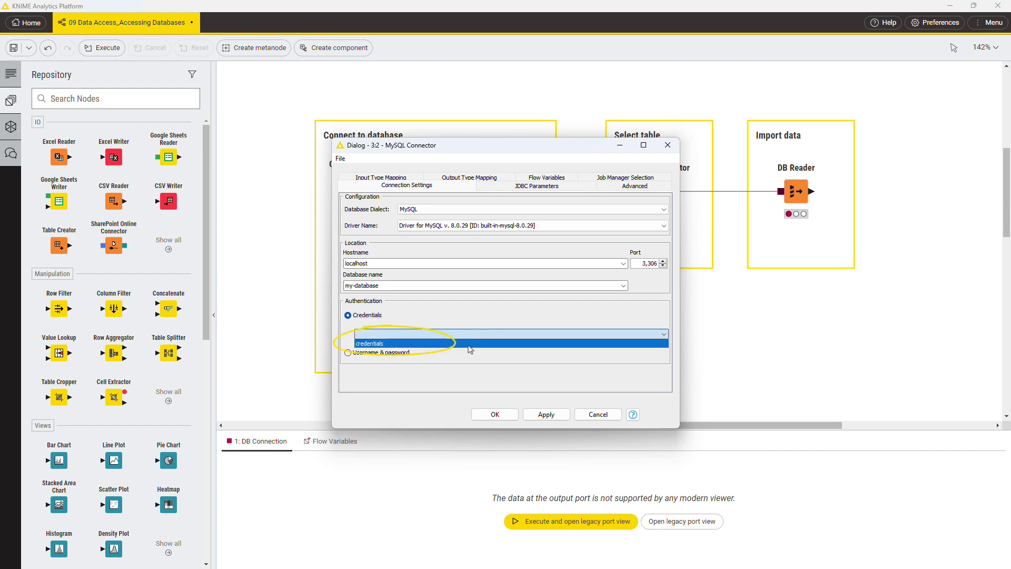
pyautogui.click(471, 343)
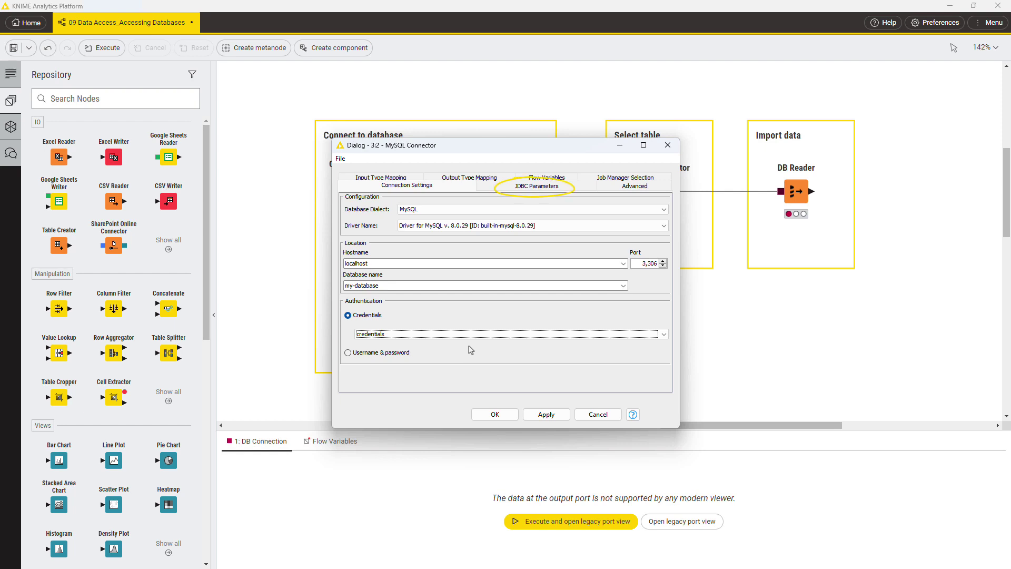
# Step: Review the JDBC Parameters, Advanced, Input and Output Type Mapping tabs, then confirm the connector settings
pyautogui.click(520, 191)
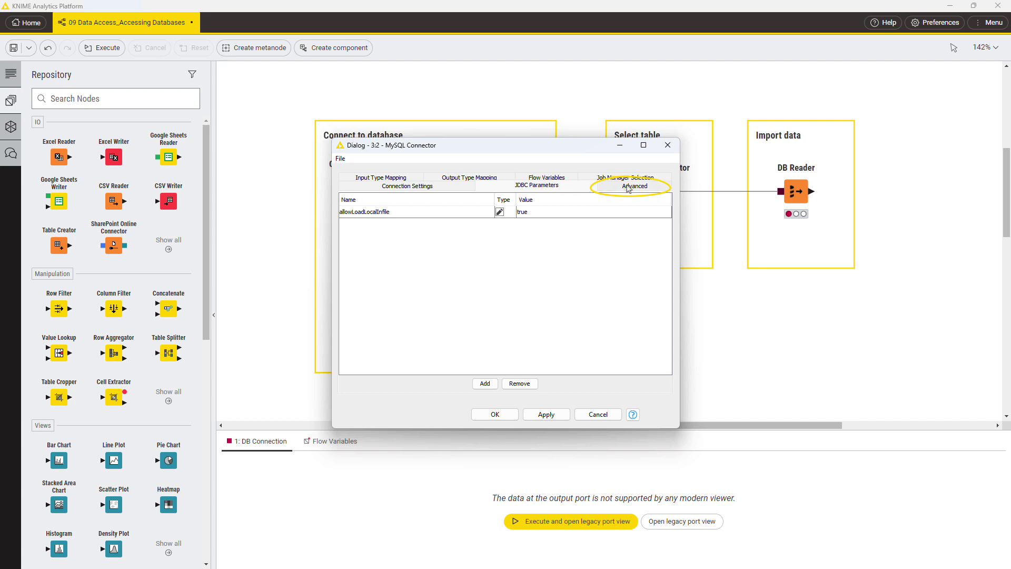
pyautogui.click(634, 188)
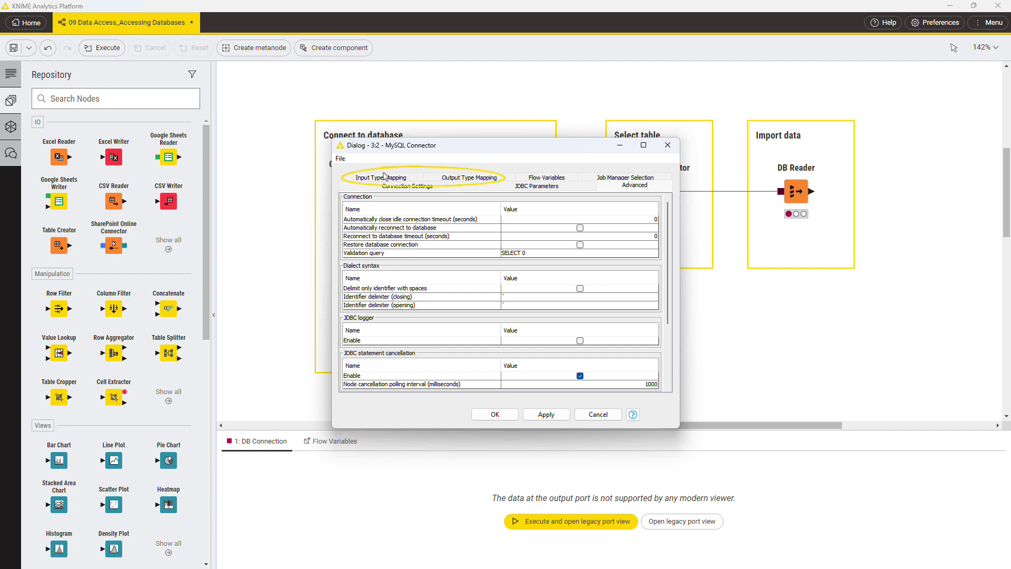
pyautogui.click(389, 179)
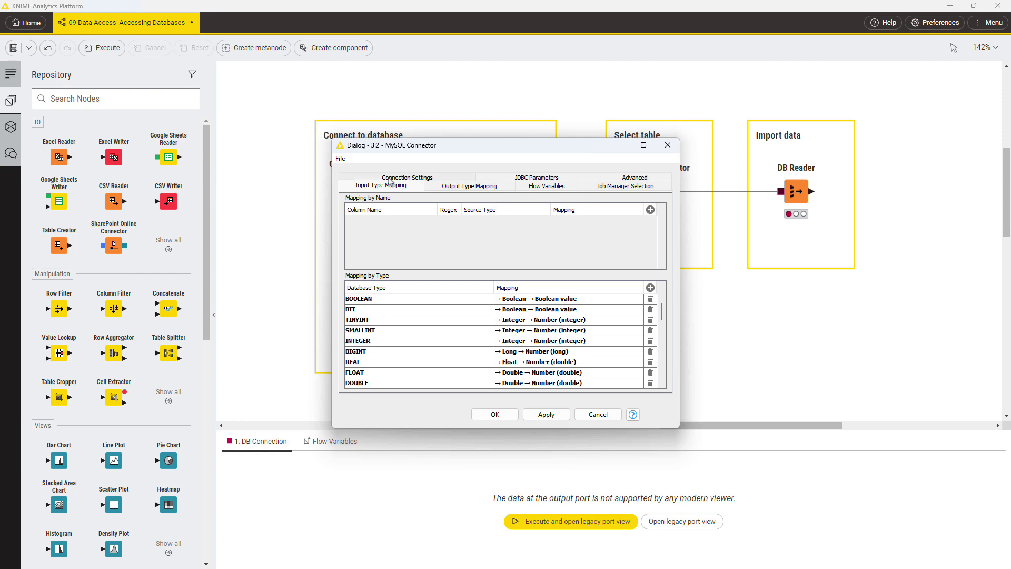
pyautogui.click(456, 187)
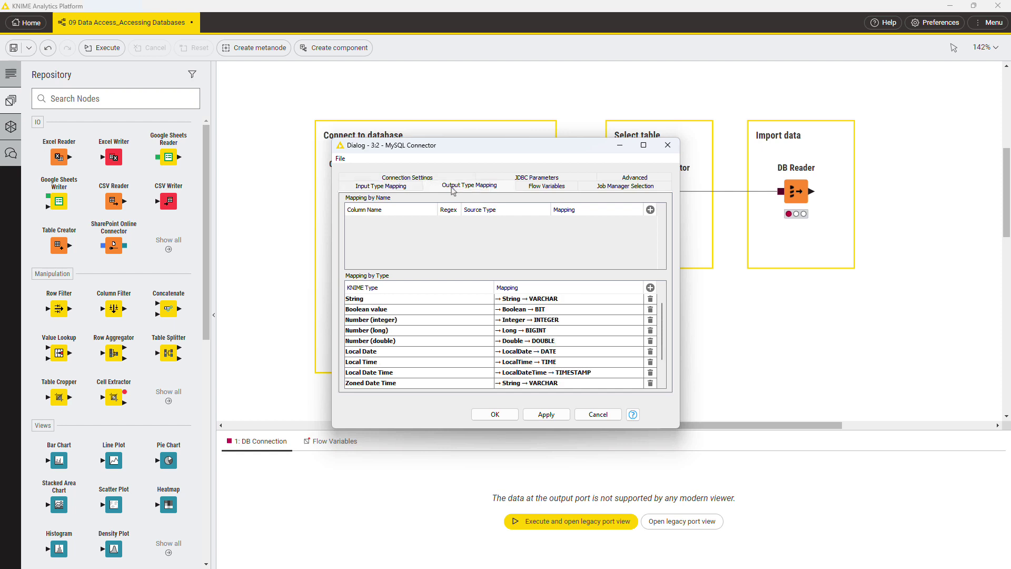
pyautogui.click(503, 414)
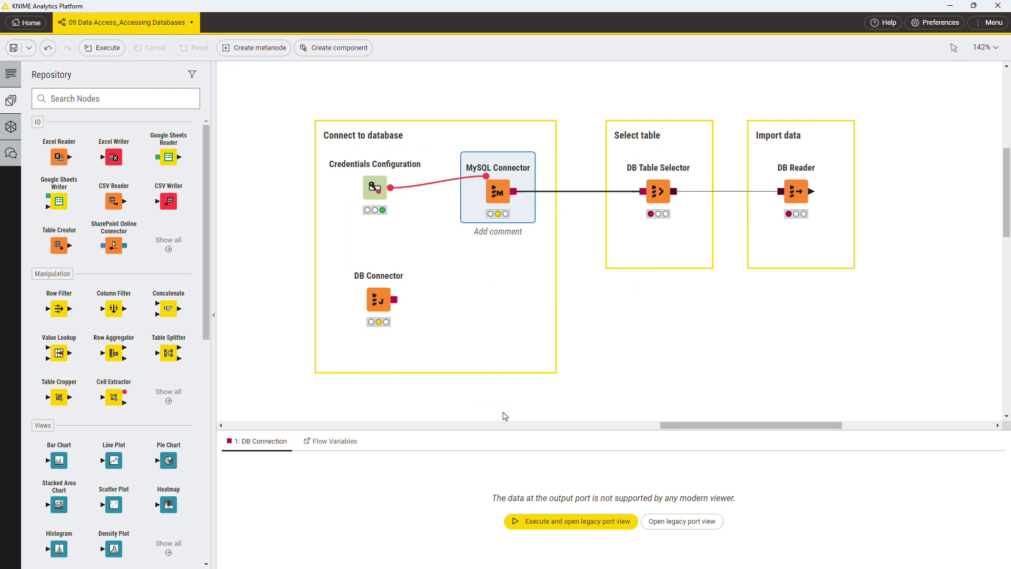
# Step: Execute the MySQL Connector node and then deselect it
pyautogui.click(489, 152)
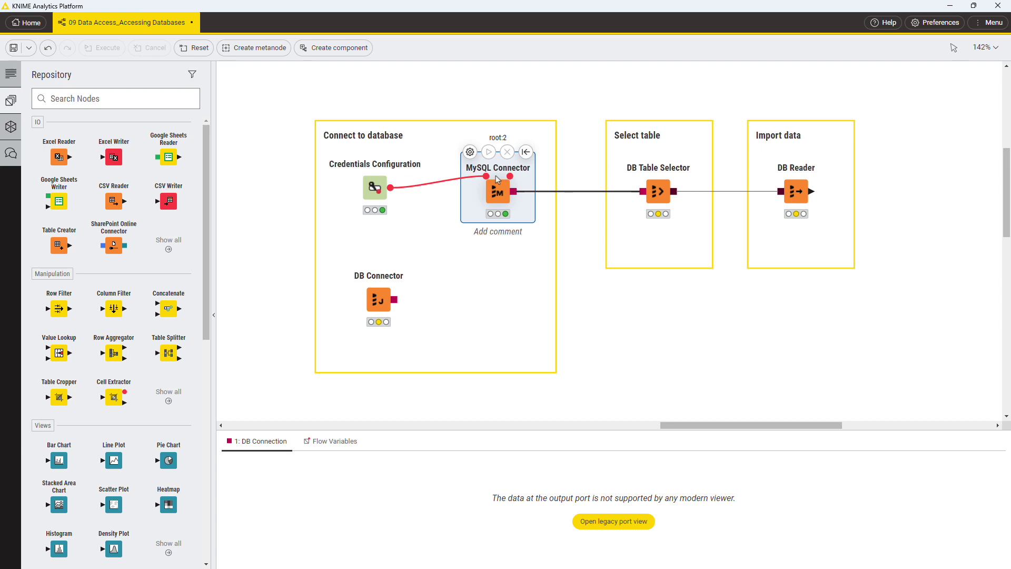
pyautogui.click(589, 311)
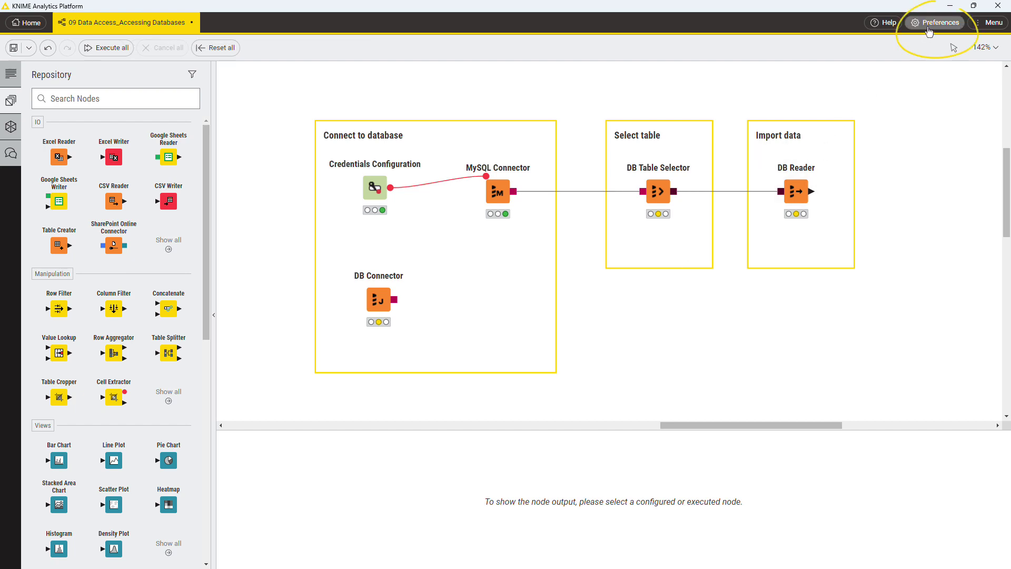
# Step: In Databases preferences, start a new driver with ID 'sap_id', name 'sap' and default database type
pyautogui.click(928, 31)
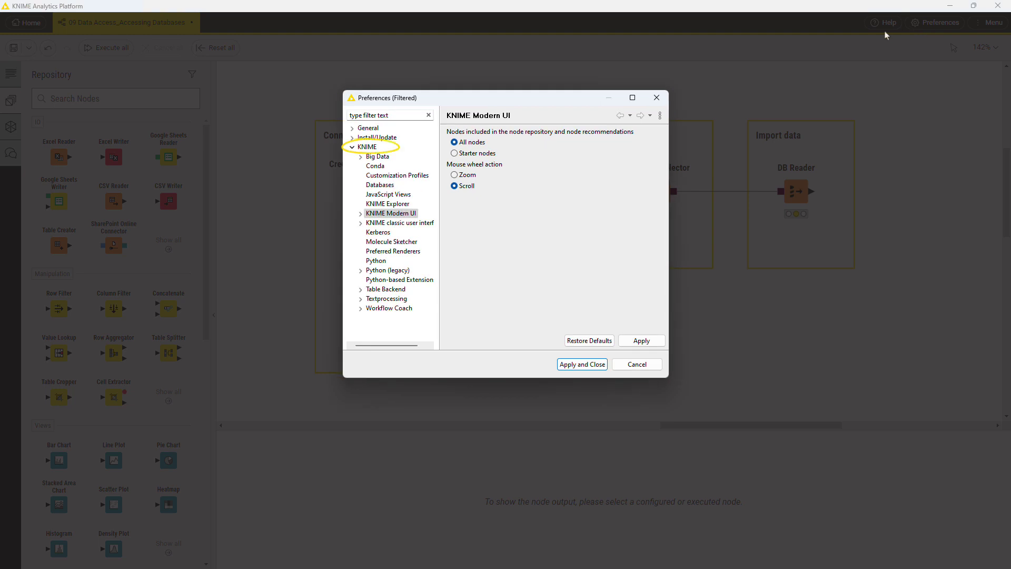
pyautogui.click(386, 185)
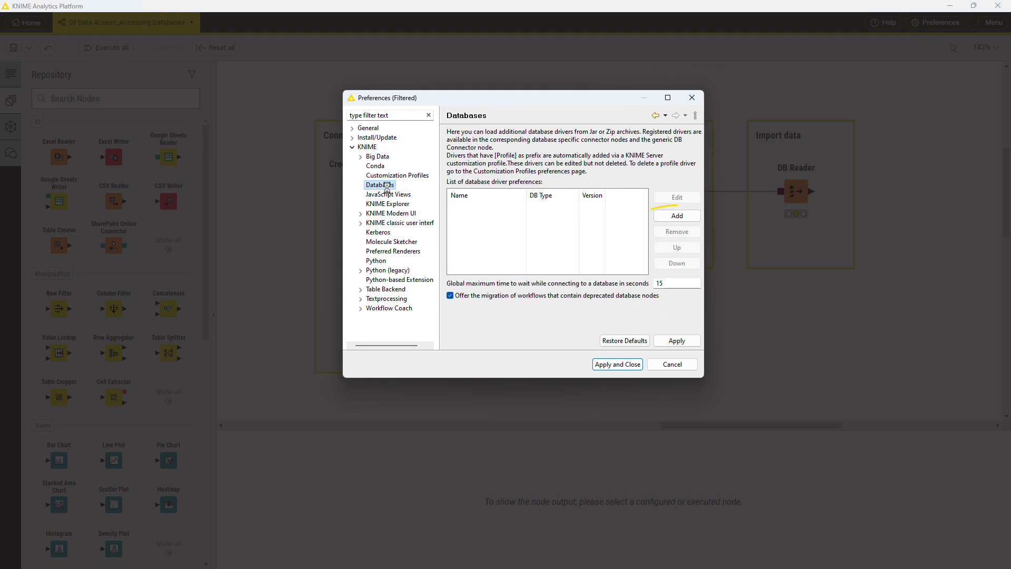
pyautogui.click(690, 216)
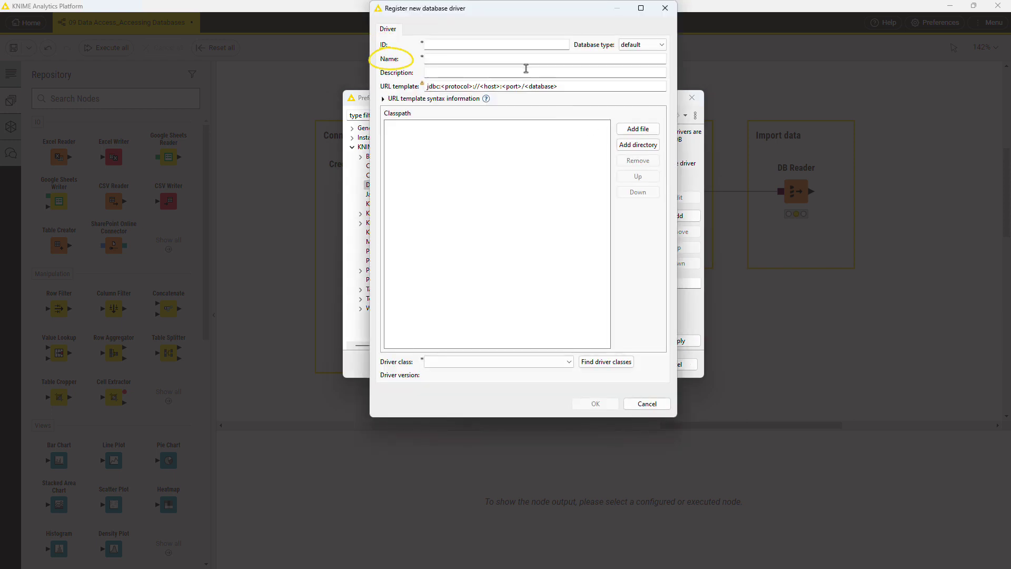
pyautogui.click(487, 46)
pyautogui.write('sap_id')
pyautogui.click(488, 61)
pyautogui.write('sap')
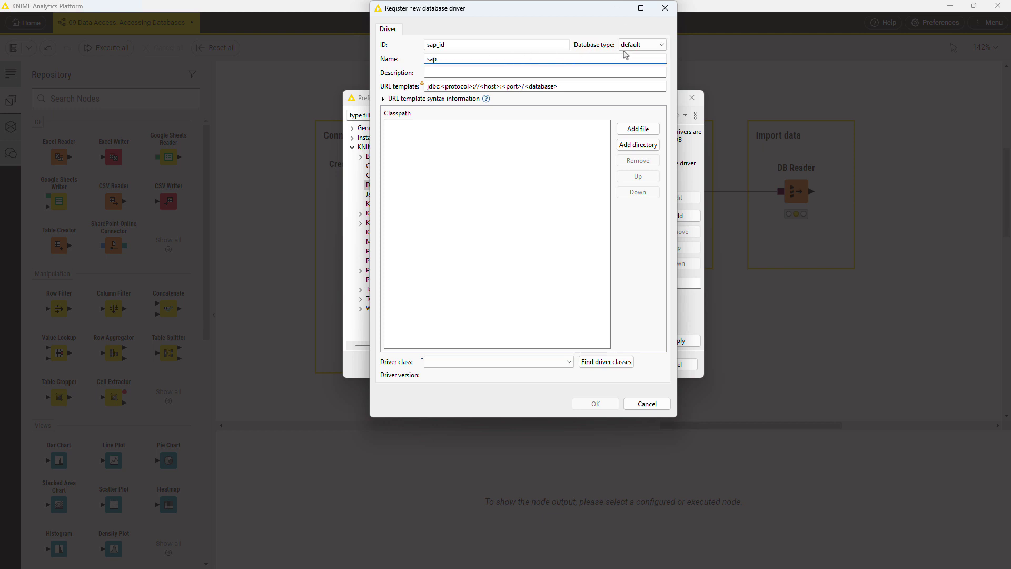
pyautogui.click(659, 48)
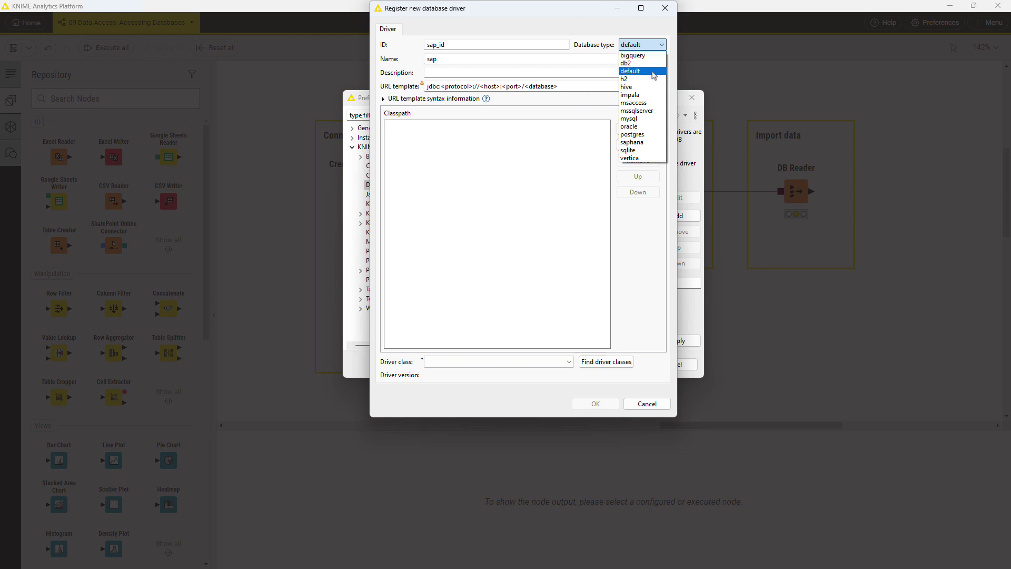
pyautogui.click(653, 71)
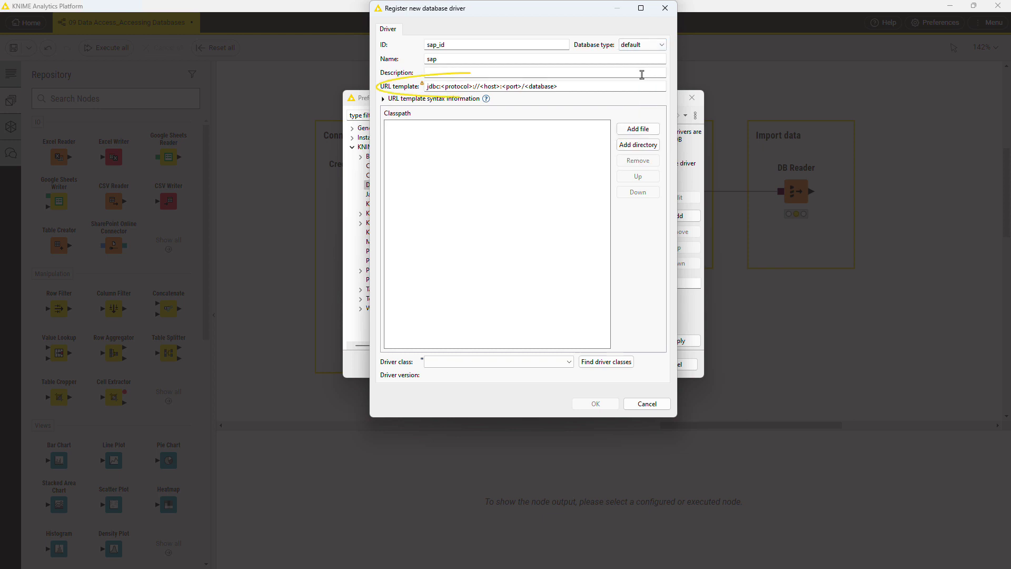
# Step: Set the URL template to jdbc:sap://<host>:<port>, add ngdbc4.44.jar, detect the driver class and save
pyautogui.click(486, 99)
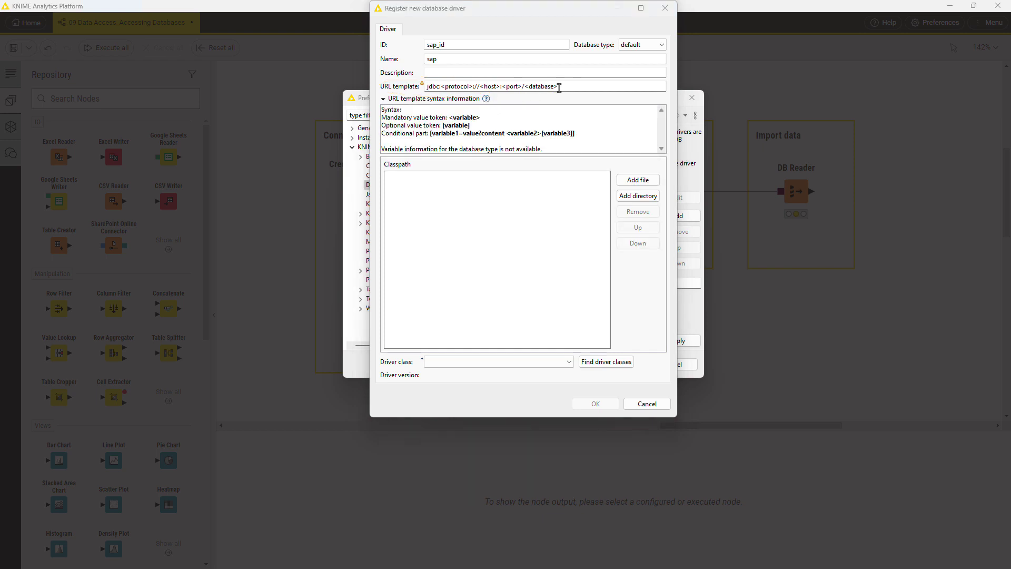
pyautogui.moveTo(562, 88); pyautogui.dragTo(428, 89)
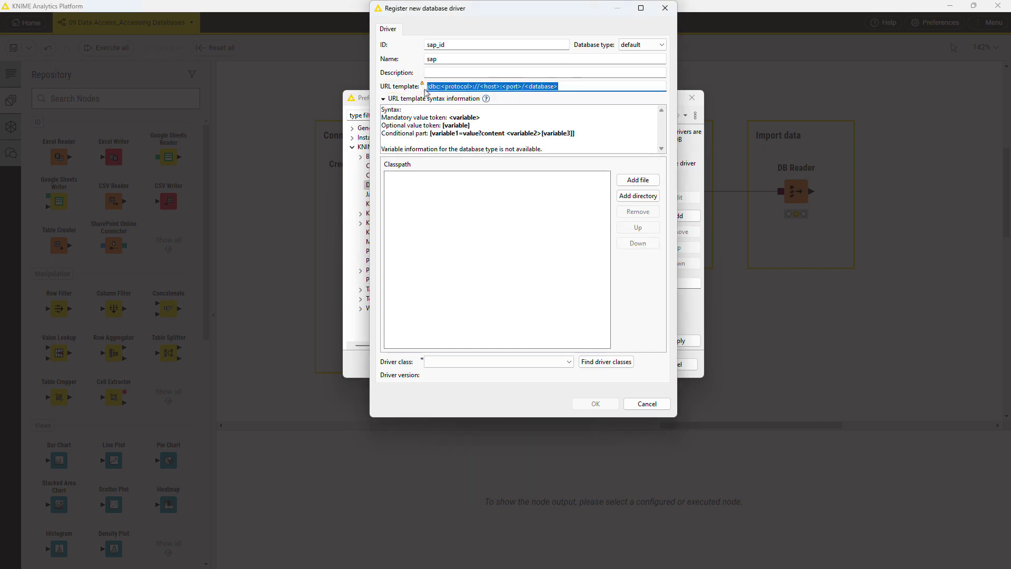
pyautogui.write('jdbc:sap://<host>:<port>')
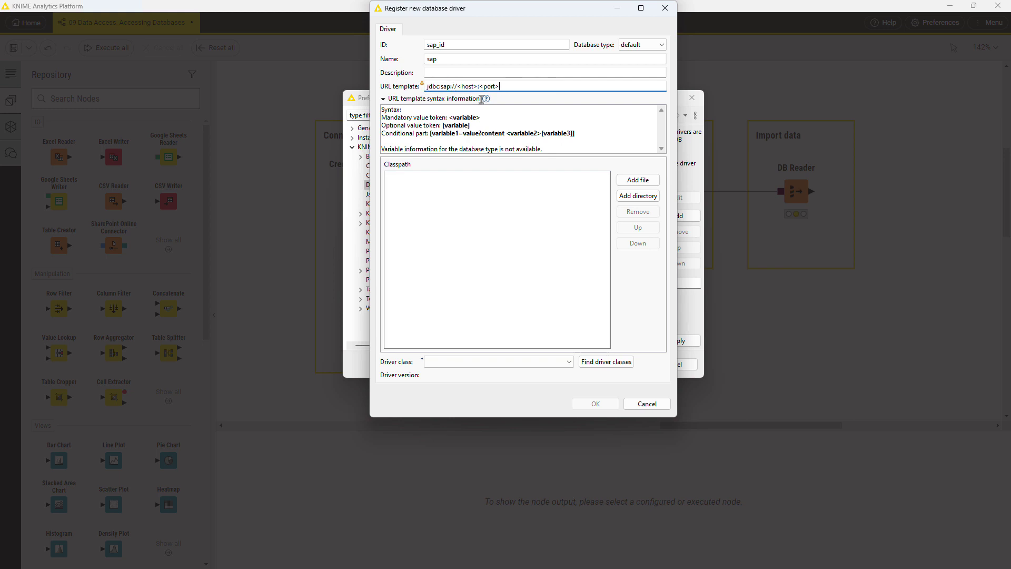
pyautogui.click(628, 181)
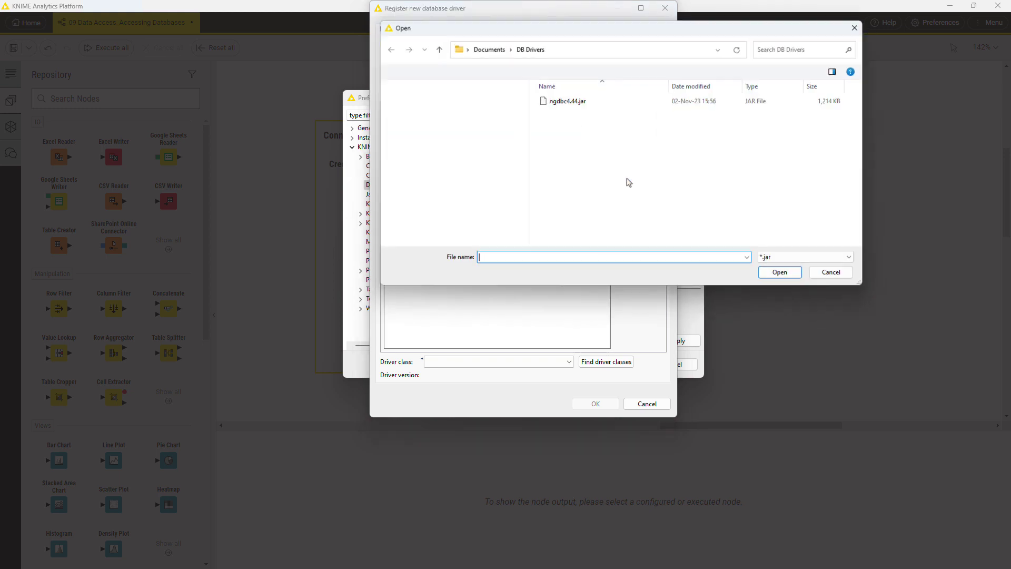
pyautogui.click(580, 105)
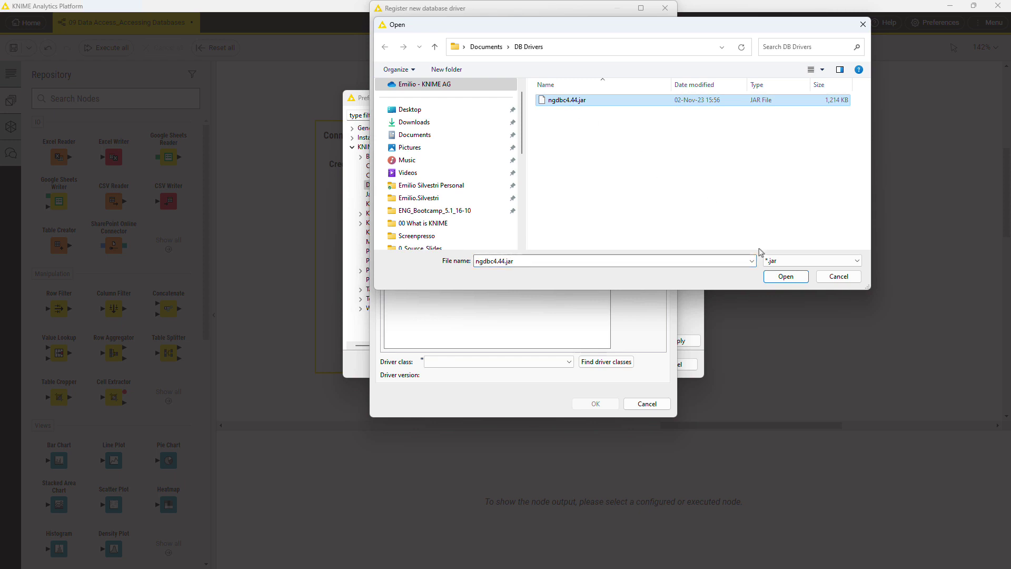
pyautogui.click(775, 276)
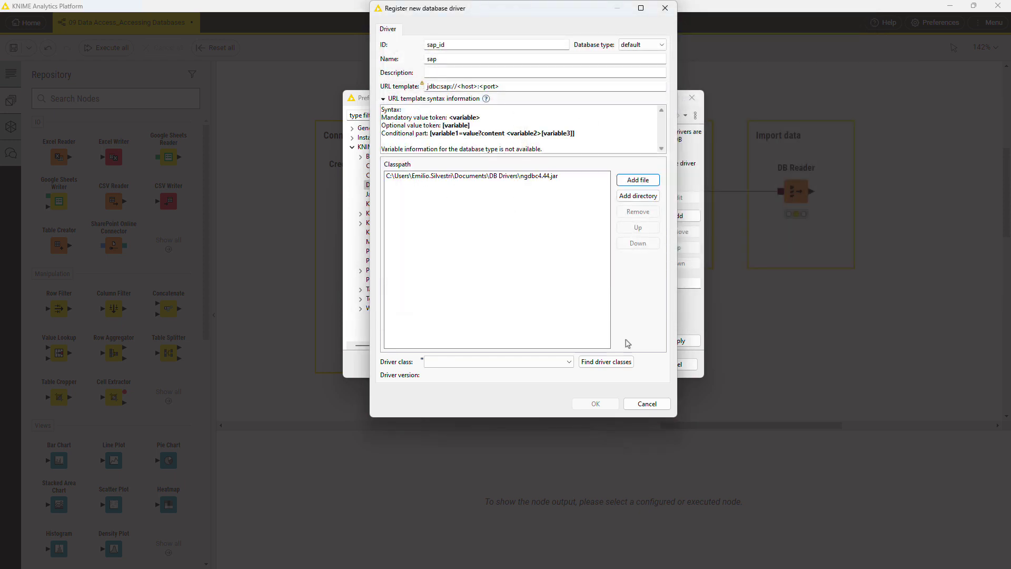
pyautogui.click(620, 363)
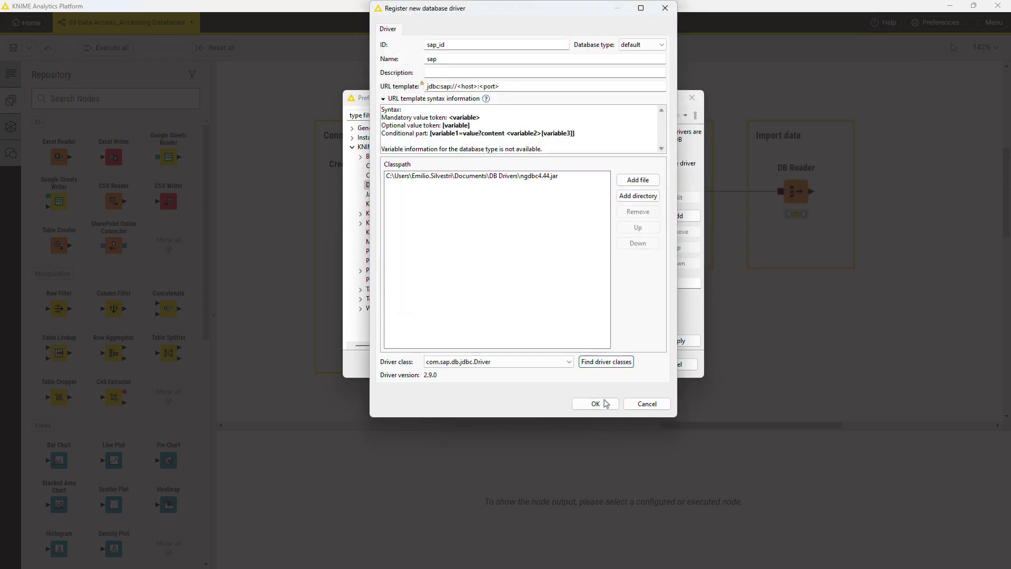
pyautogui.click(598, 403)
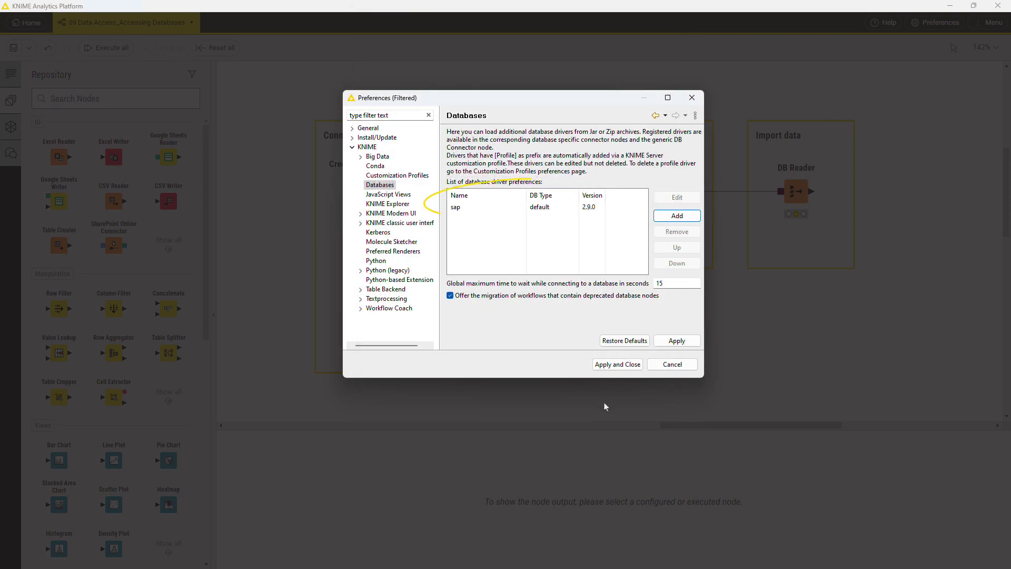
# Step: Apply preferences, then give DB Connector the SAP HANA dialect, sap driver and jdbc:sap://localhost:39015 URL
pyautogui.click(618, 364)
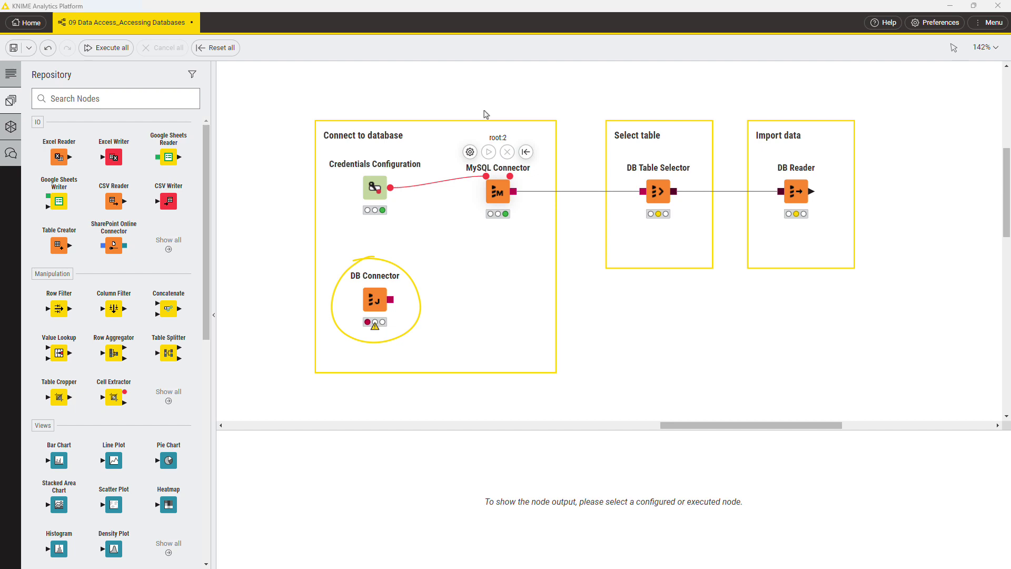
pyautogui.doubleClick(376, 303)
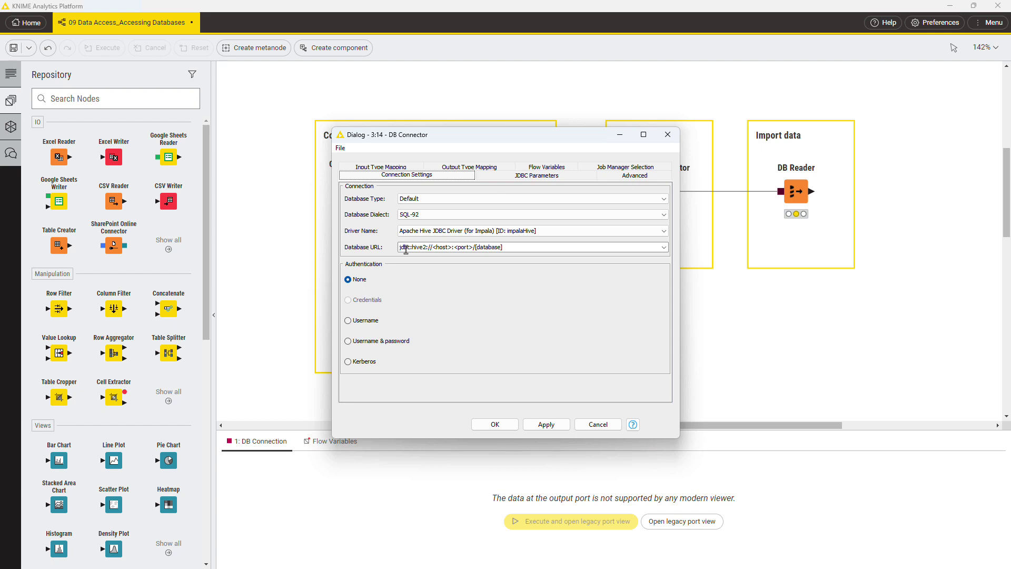
pyautogui.click(475, 215)
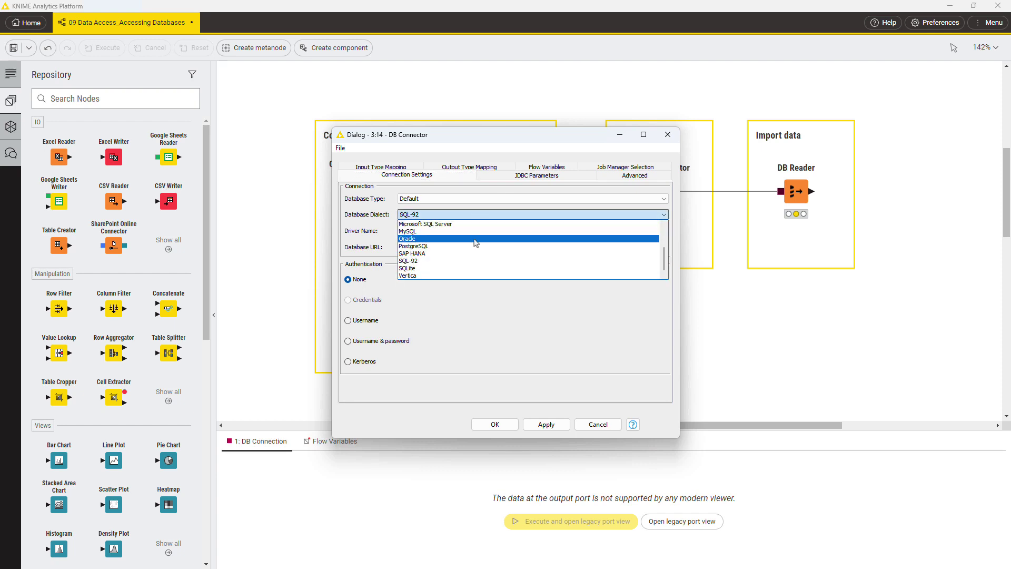
pyautogui.click(476, 253)
pyautogui.click(479, 230)
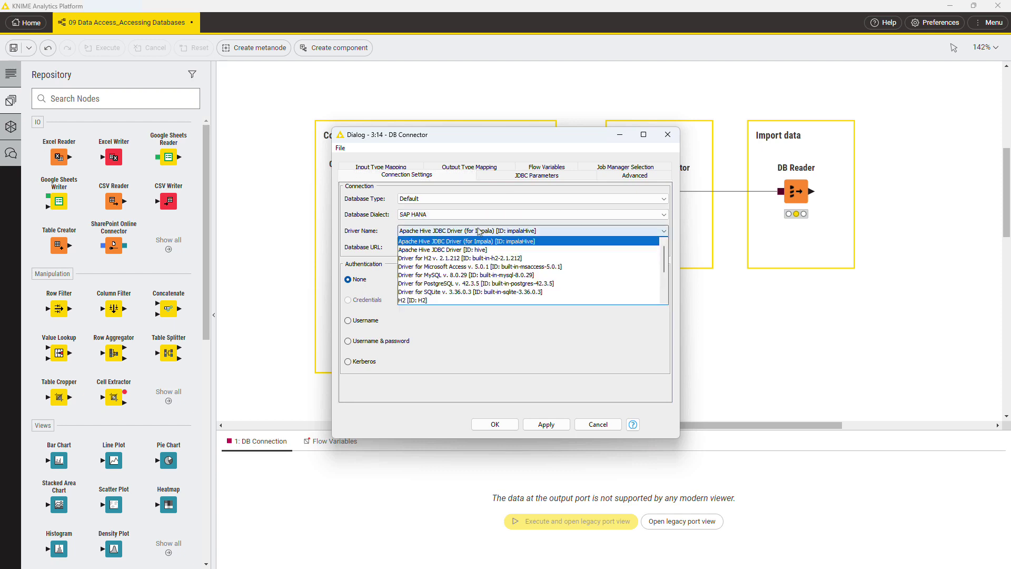
pyautogui.scroll(-3, 474, 285)
pyautogui.click(477, 301)
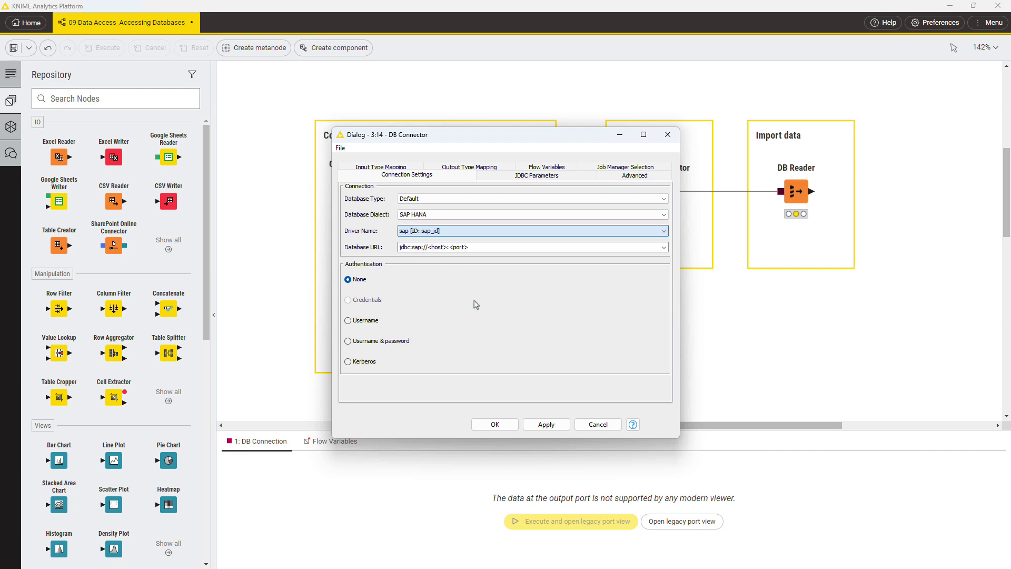
pyautogui.moveTo(477, 247); pyautogui.dragTo(418, 247)
pyautogui.write('jdbc:sap://localhost:39015')
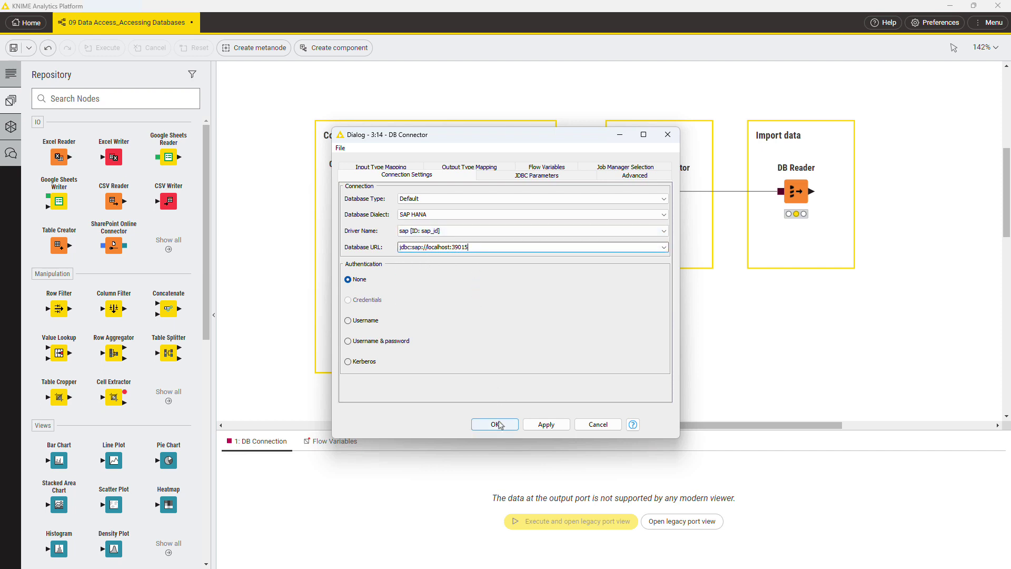
# Step: Confirm and execute the DB Connector, wire its output into DB Table Selector, and select DB Reader
pyautogui.click(495, 424)
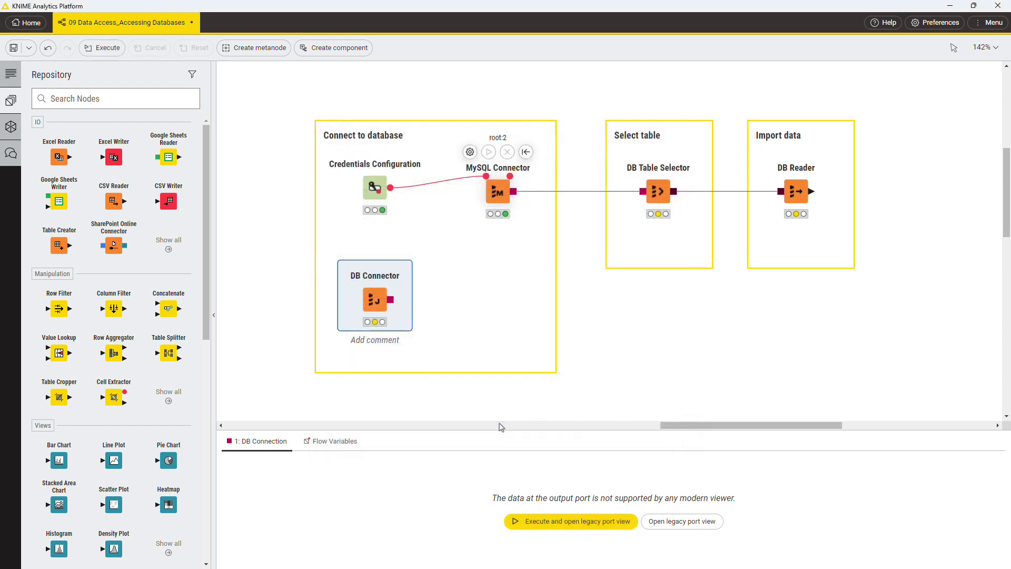
pyautogui.click(310, 122)
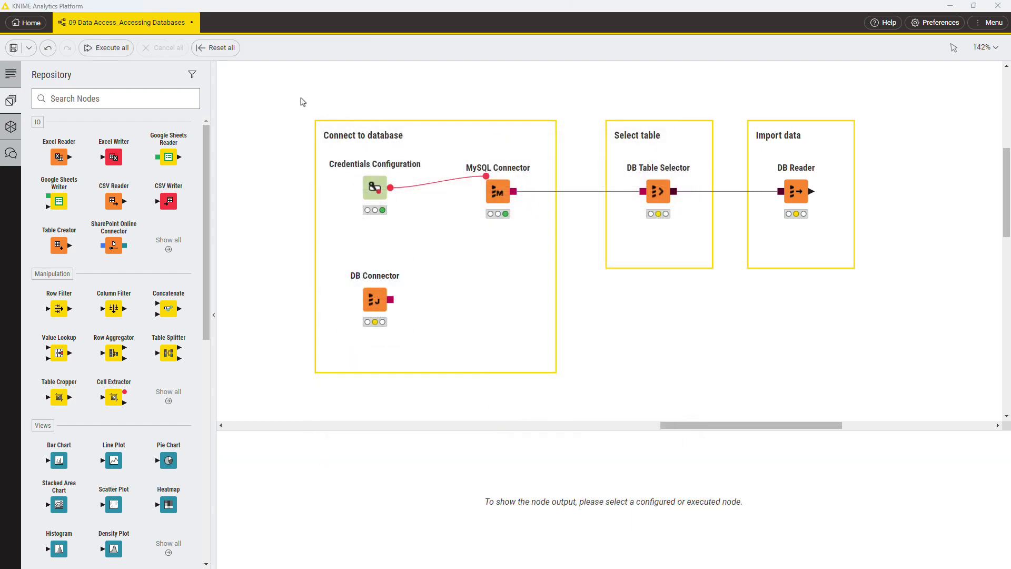
pyautogui.click(366, 260)
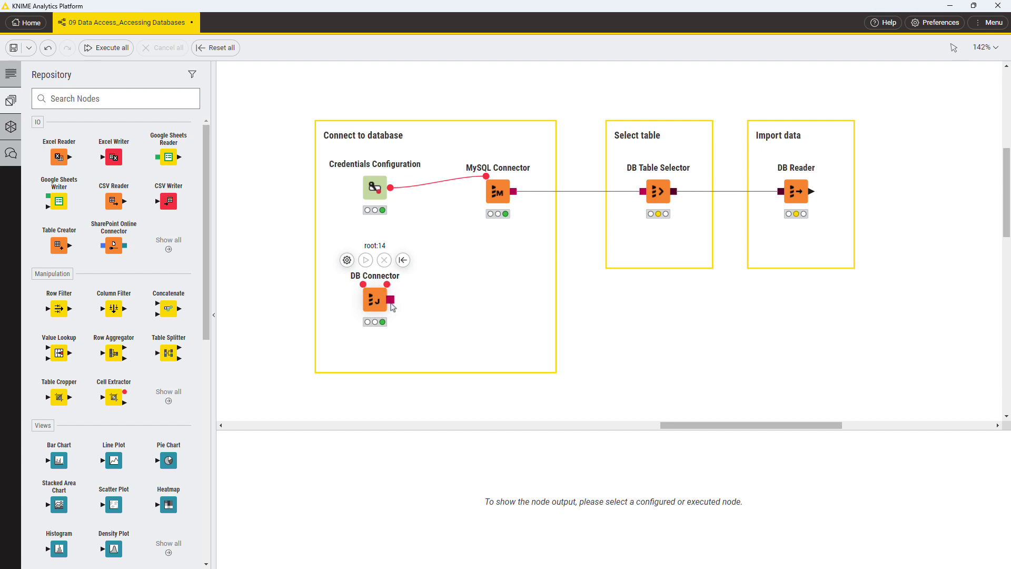
pyautogui.moveTo(391, 299); pyautogui.dragTo(646, 197)
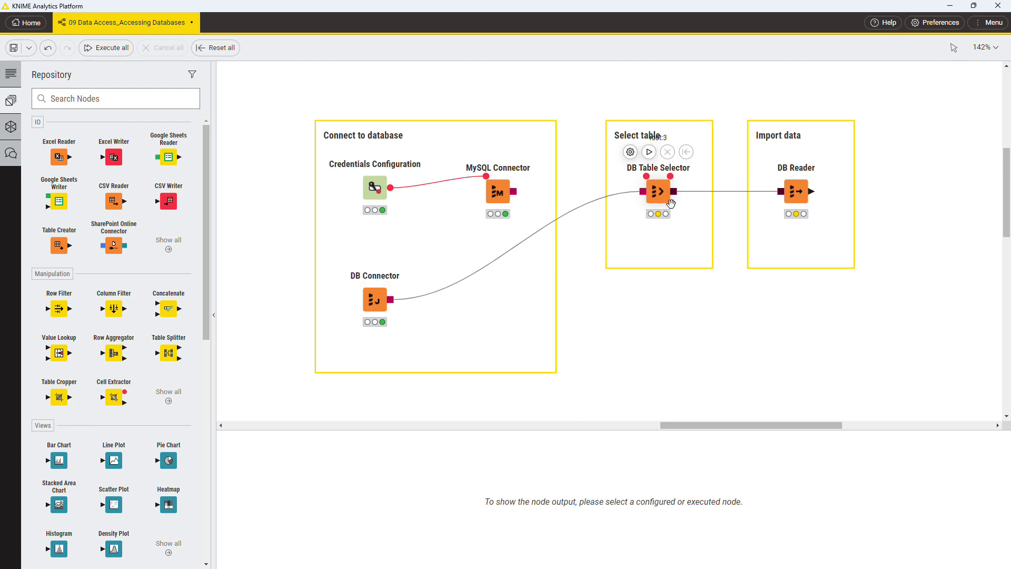
pyautogui.click(793, 190)
pyautogui.click(787, 152)
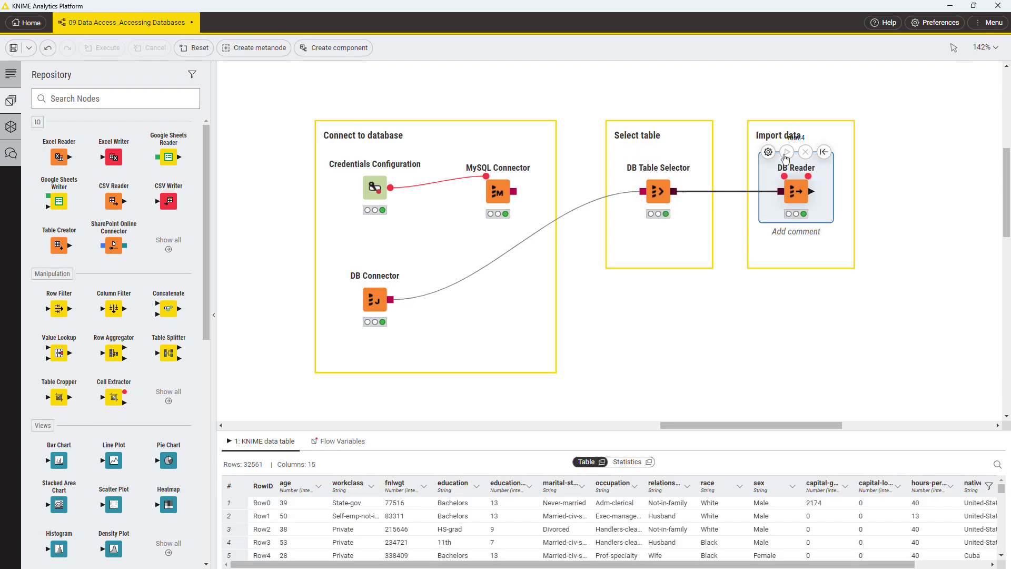